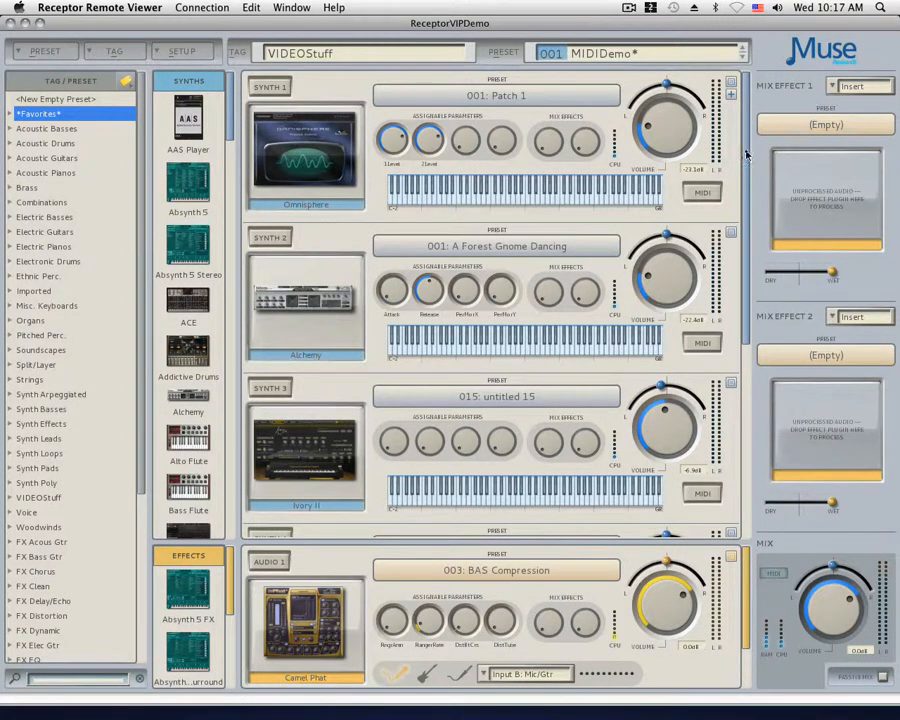
Step: Raise the Synth 1 channel volume to about -15.1 dB
{"action": "left_click_drag", "start_coordinate": [746, 155], "coordinate": [753, 340]}
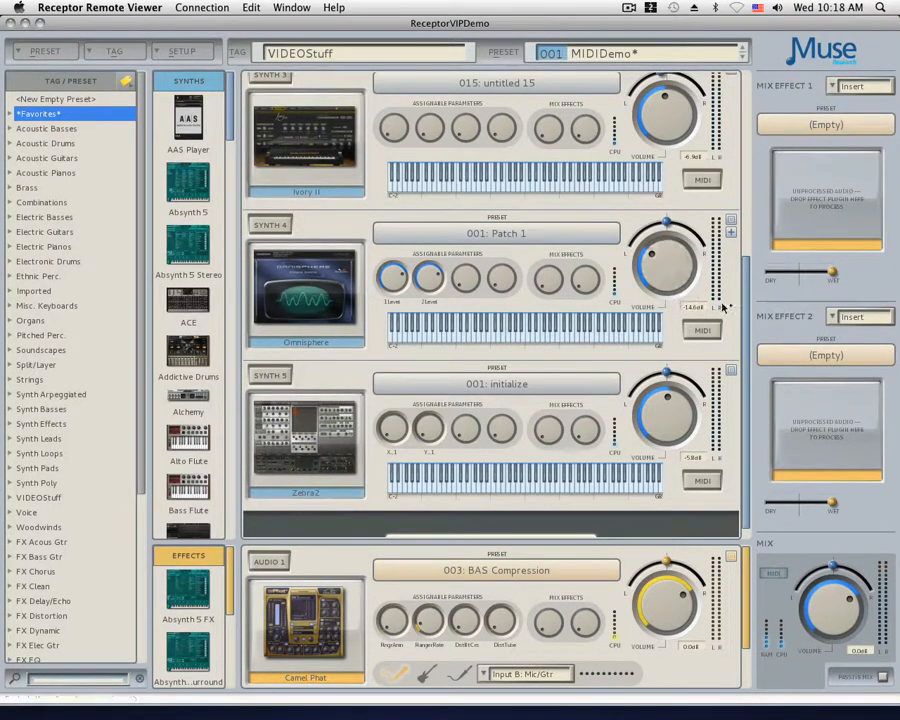
{"action": "left_click_drag", "start_coordinate": [745, 310], "coordinate": [745, 110]}
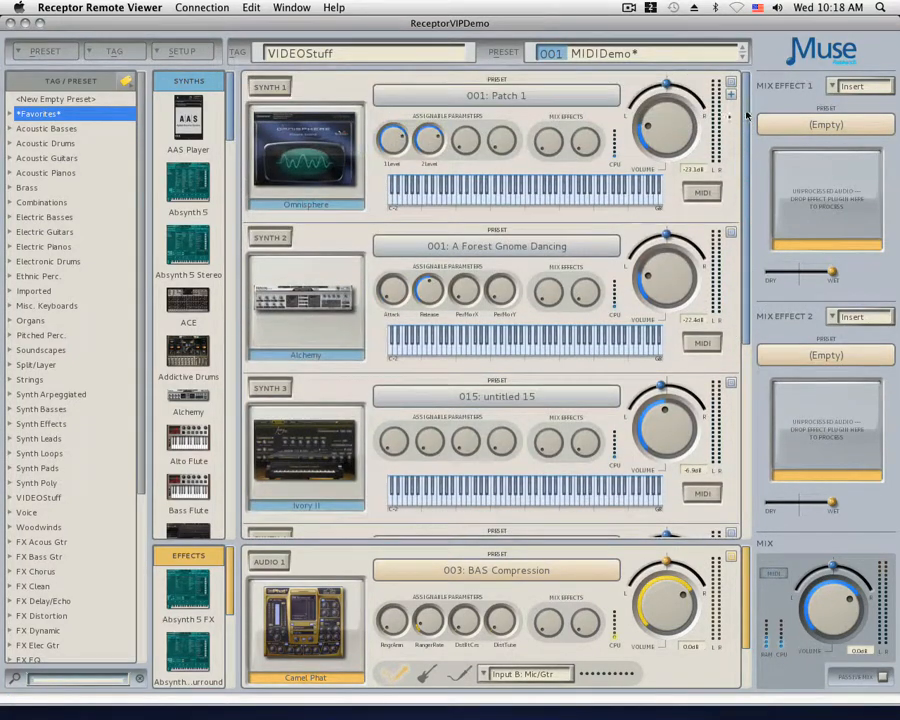
{"action": "left_click_drag", "start_coordinate": [641, 140], "coordinate": [657, 152]}
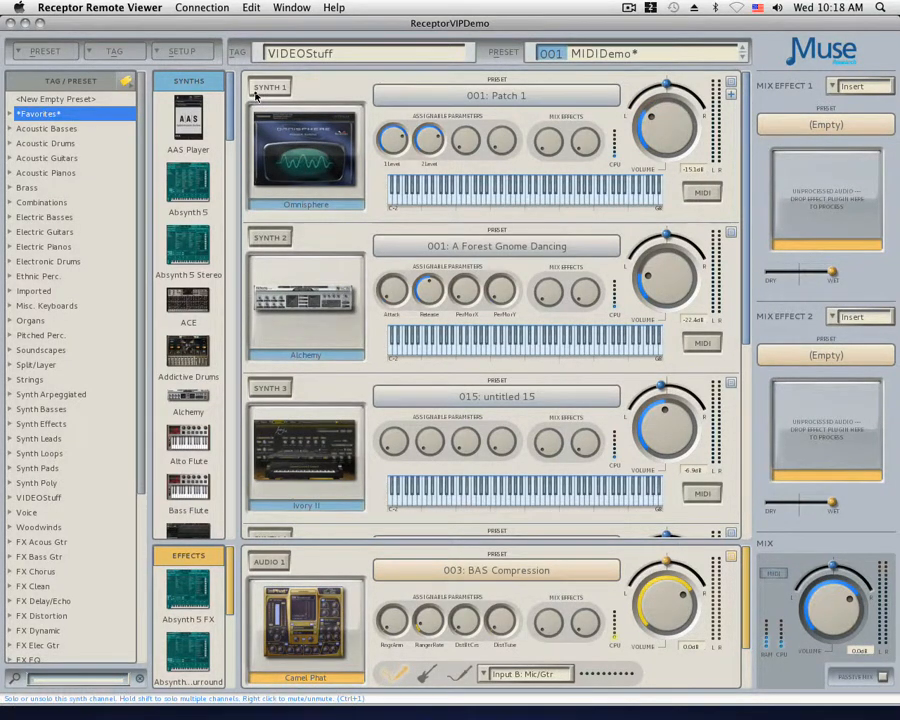
Step: Open the MIDI Mixer Control settings and assign the Synth 1 Volume to Controller 116 on channel 1
{"action": "left_click", "coordinate": [190, 56]}
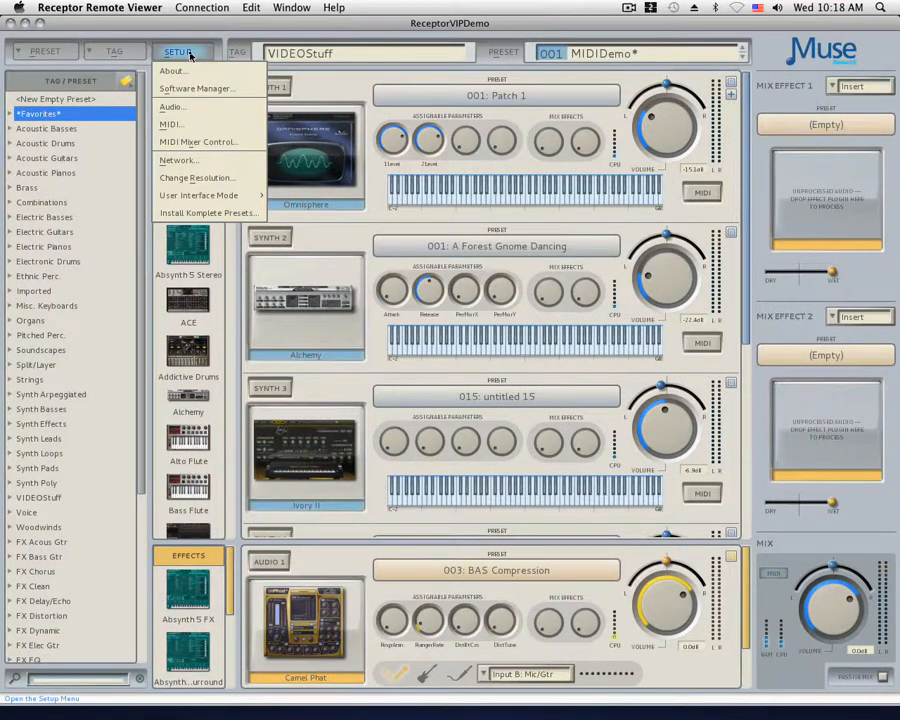
{"action": "left_click", "coordinate": [258, 142]}
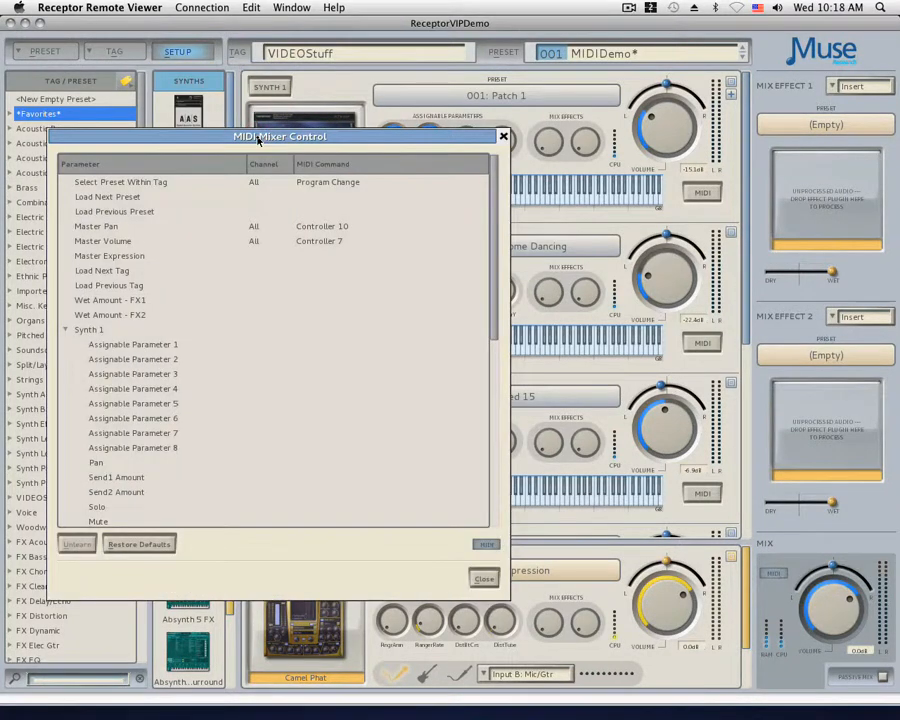
{"action": "left_click_drag", "start_coordinate": [258, 140], "coordinate": [458, 112]}
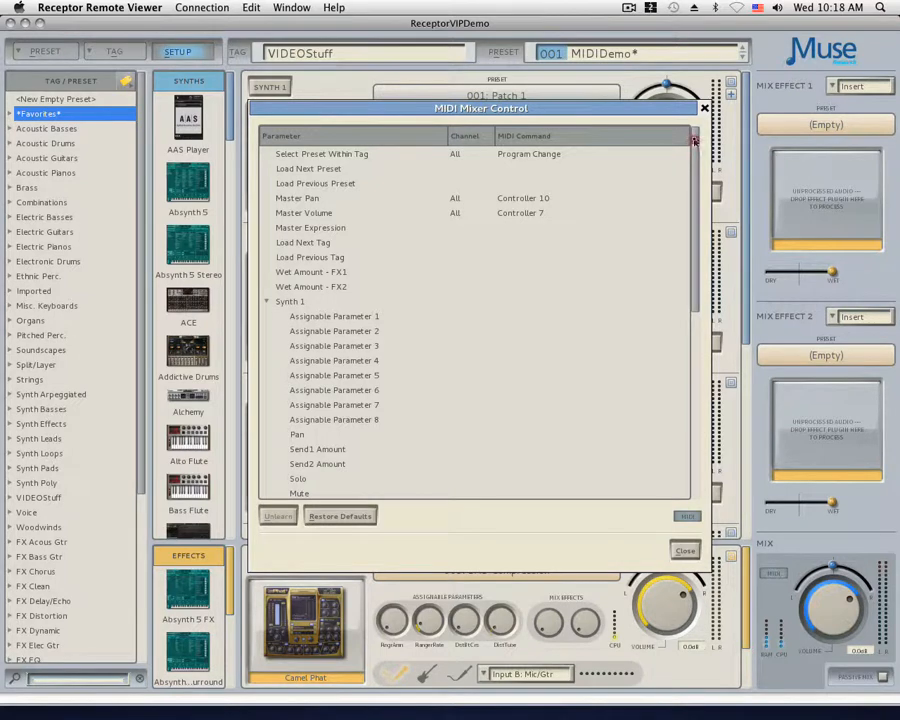
{"action": "scroll", "coordinate": [475, 320], "scroll_direction": "down", "scroll_amount": 1}
{"action": "left_click_drag", "start_coordinate": [697, 157], "coordinate": [685, 295]}
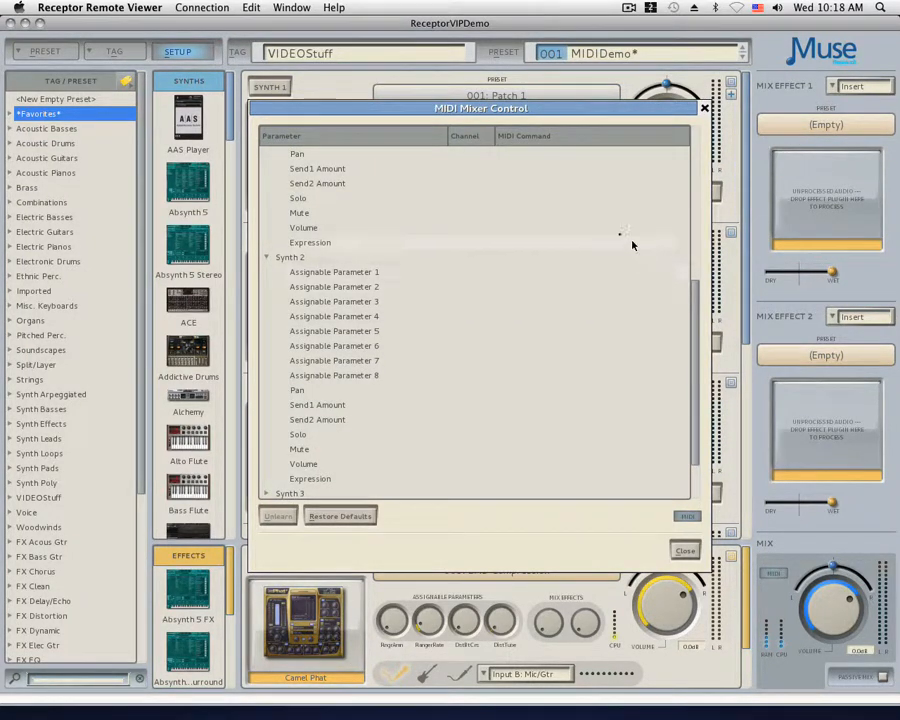
{"action": "left_click", "coordinate": [343, 229]}
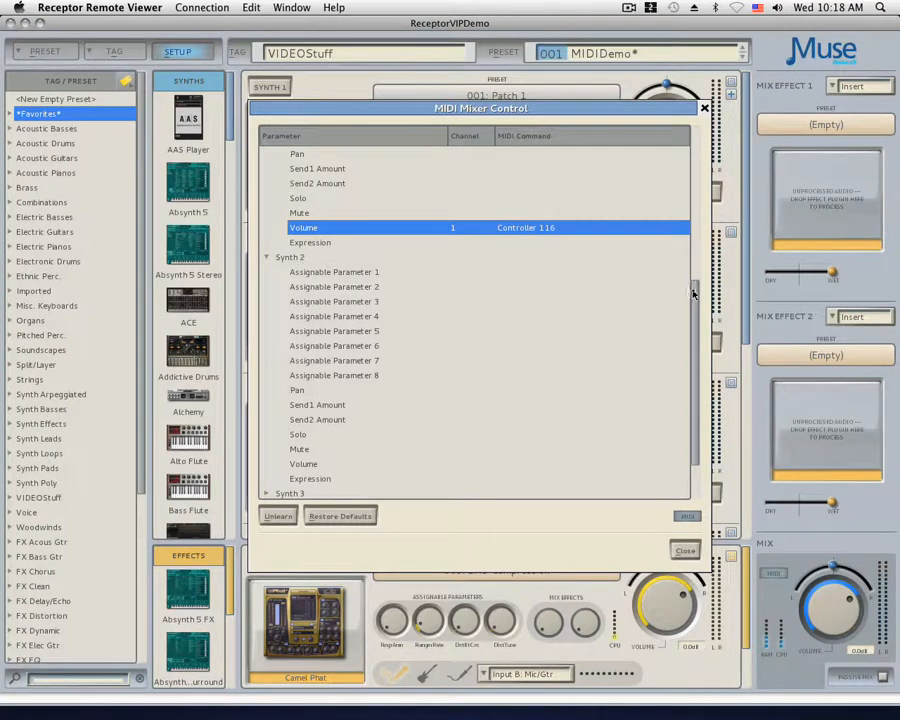
Step: Assign the Synth 2 Volume to Controller 118 and the Synth 3 Volume to Controller 112, both on channel 1
{"action": "left_click_drag", "start_coordinate": [694, 296], "coordinate": [695, 331]}
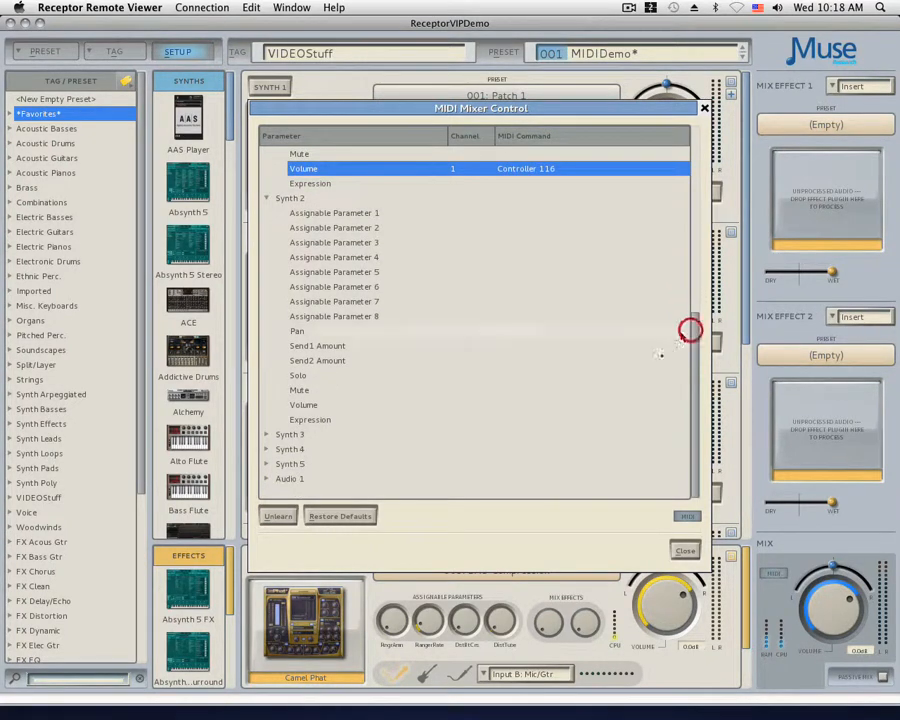
{"action": "left_click", "coordinate": [600, 404]}
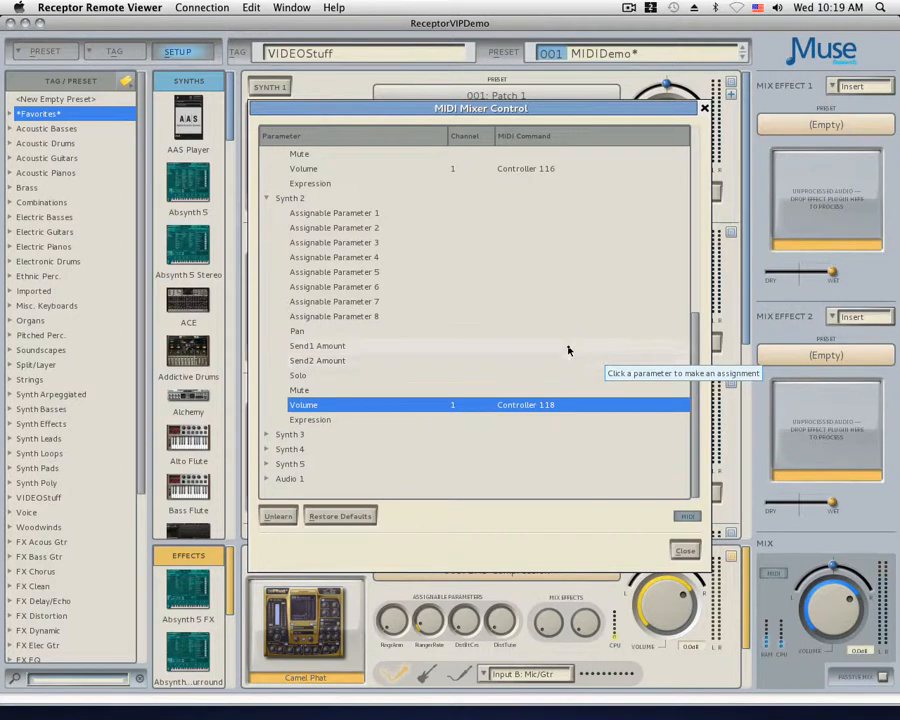
{"action": "left_click", "coordinate": [267, 435]}
{"action": "scroll", "coordinate": [345, 430], "scroll_direction": "down", "scroll_amount": 5}
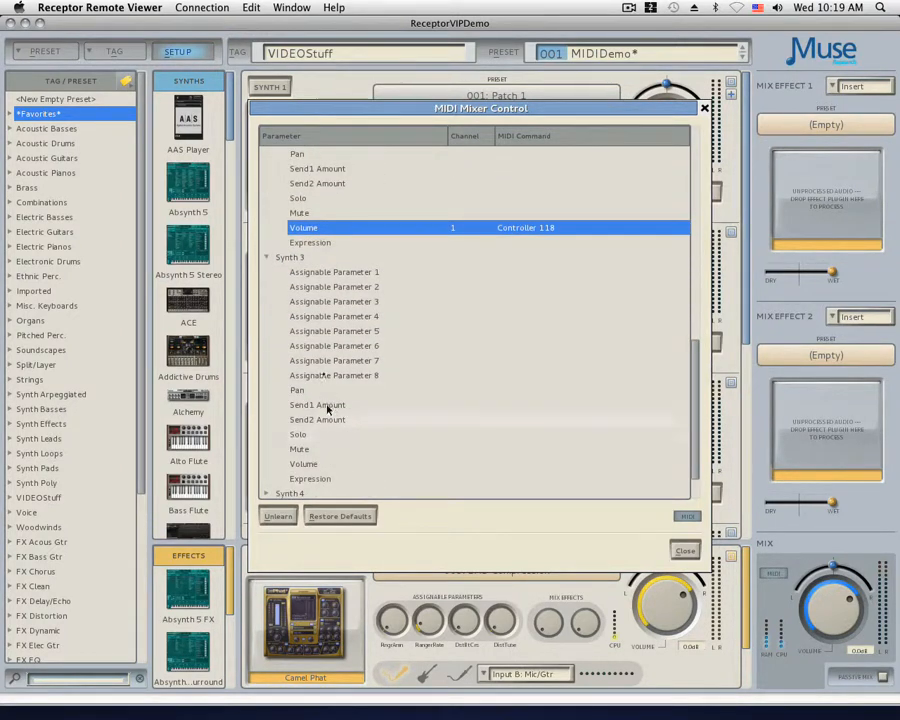
{"action": "left_click", "coordinate": [330, 464]}
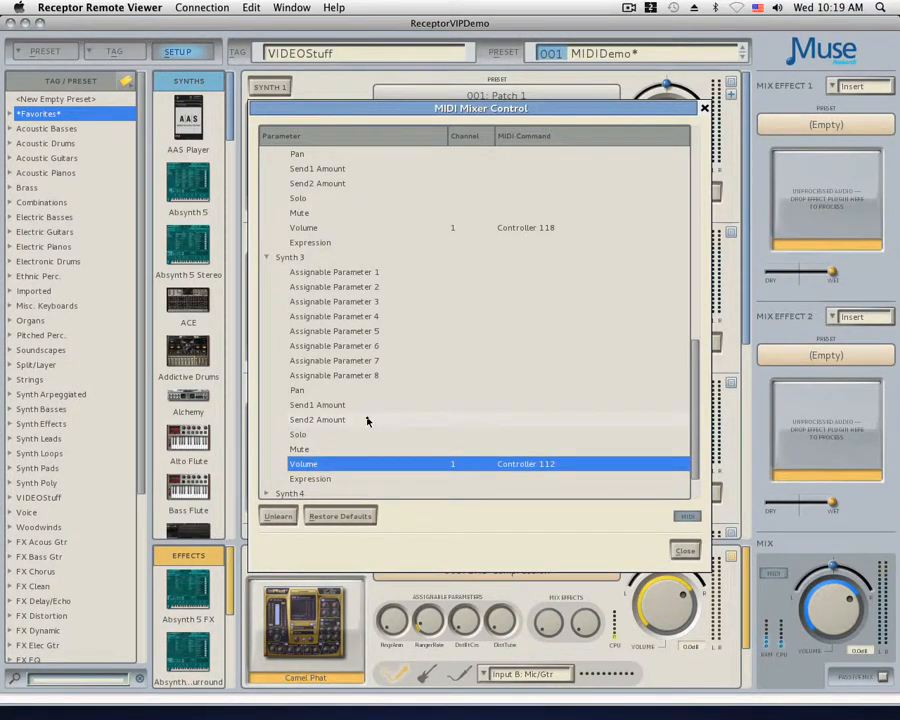
Step: Expand the Synth 4 parameters and assign its Volume to Controller 120 on channel 1
{"action": "scroll", "coordinate": [367, 421], "scroll_direction": "down", "scroll_amount": 2}
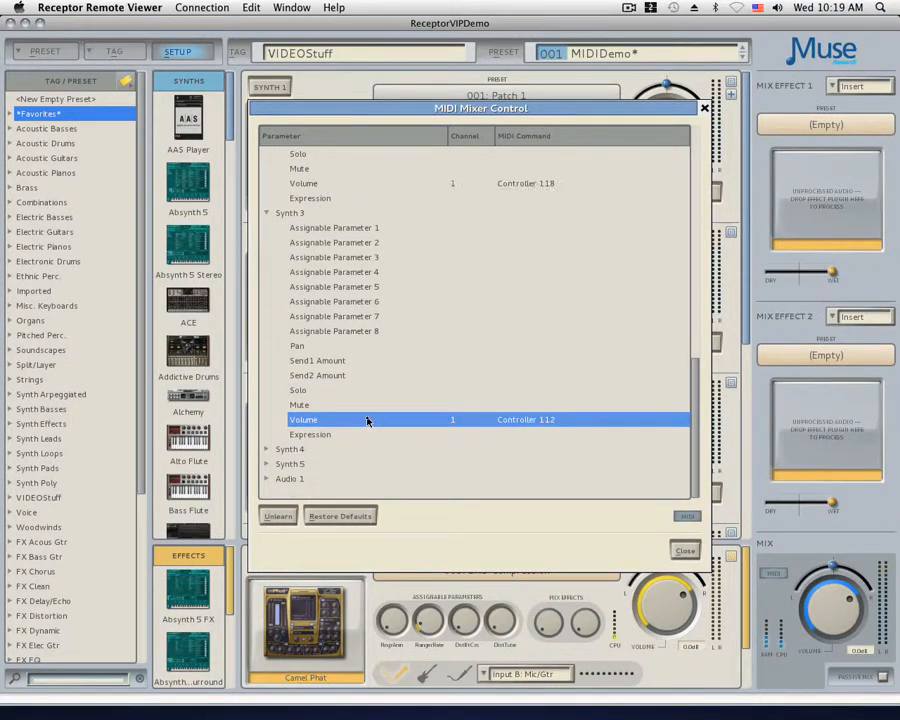
{"action": "left_click", "coordinate": [266, 449]}
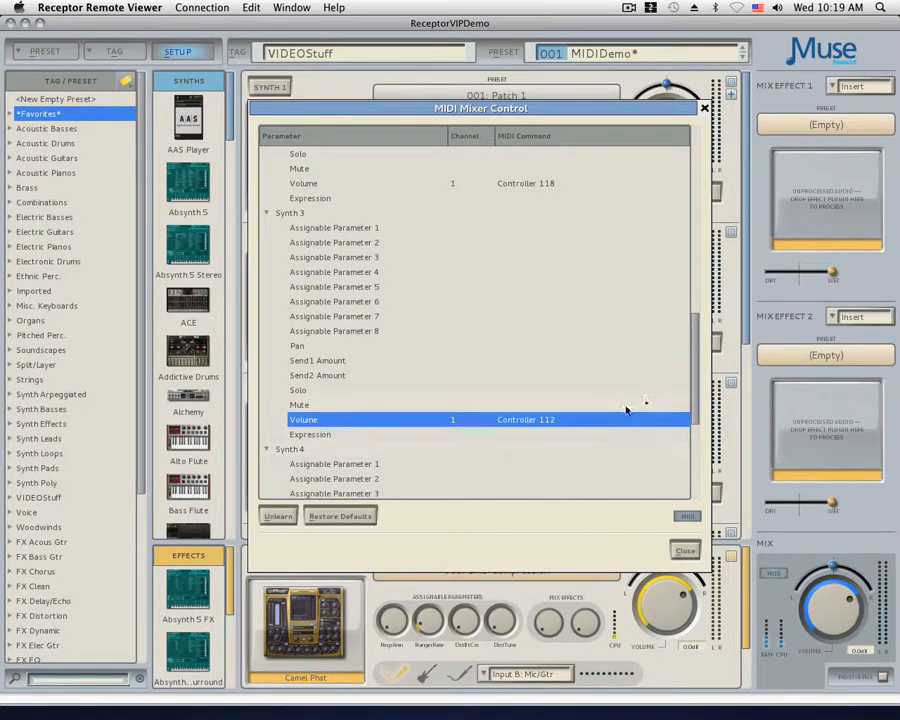
{"action": "left_click_drag", "start_coordinate": [697, 397], "coordinate": [697, 452]}
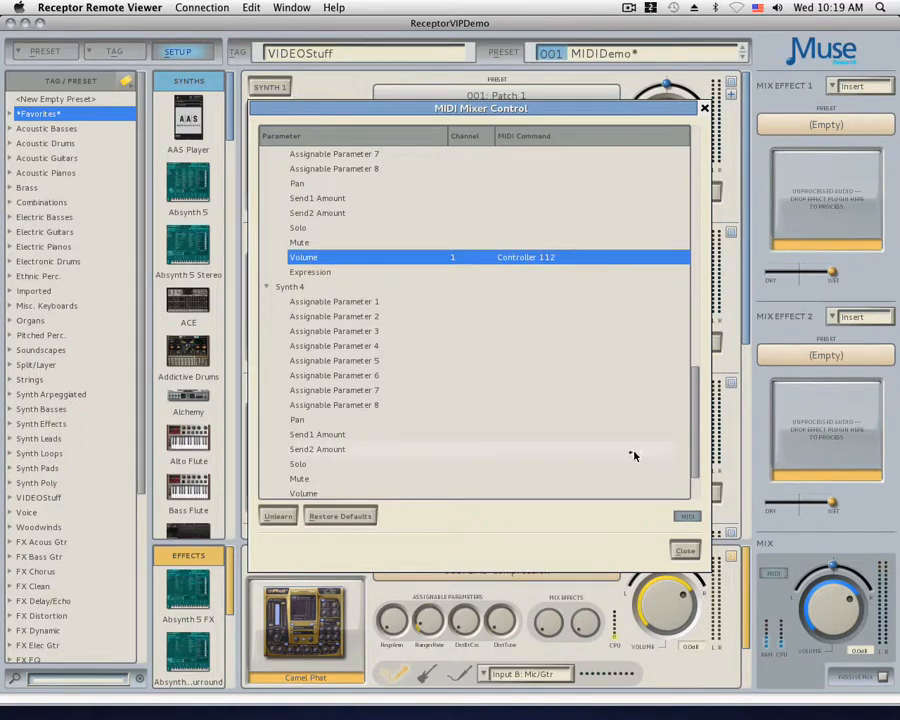
{"action": "left_click", "coordinate": [597, 491]}
{"action": "scroll", "coordinate": [568, 452], "scroll_direction": "down", "scroll_amount": 1}
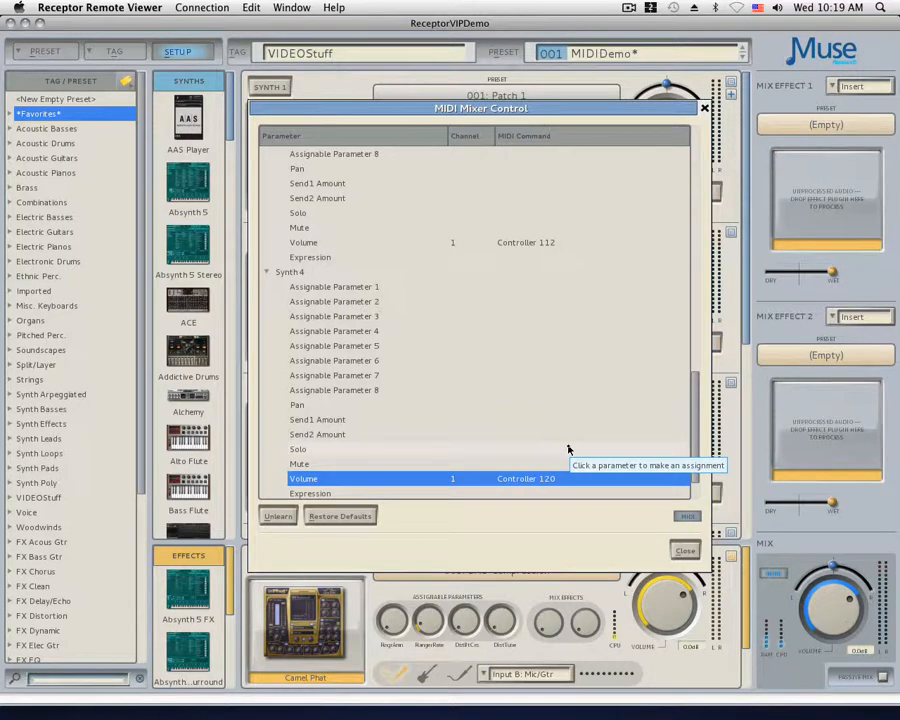
Step: Assign the Synth 5 Volume to Controller 121 on channel 1, unlearning the duplicate Controller 120 assignment
{"action": "left_click_drag", "start_coordinate": [697, 391], "coordinate": [694, 433]}
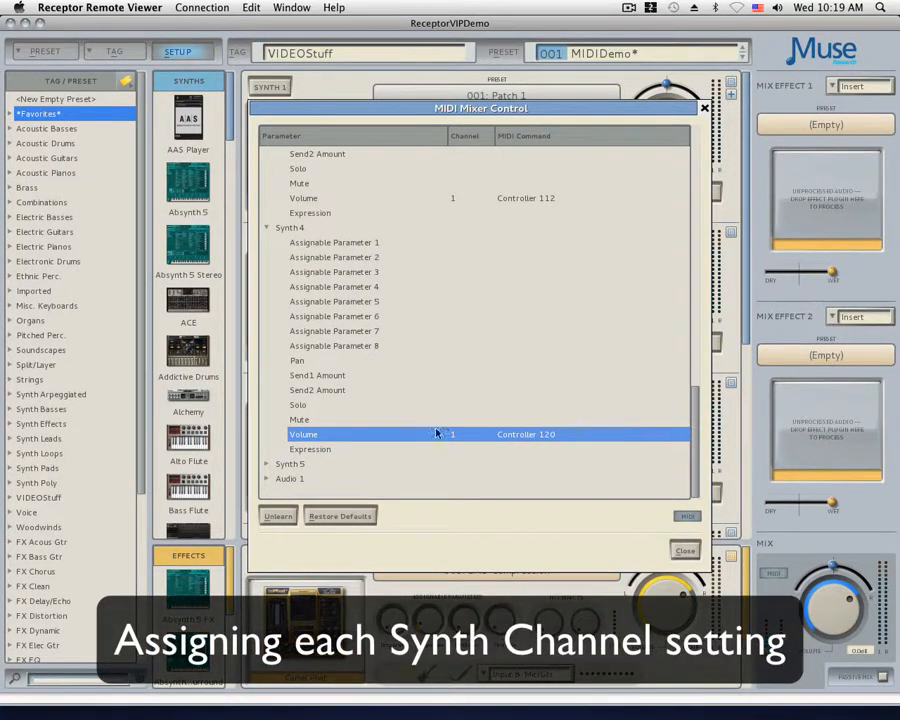
{"action": "left_click", "coordinate": [266, 464]}
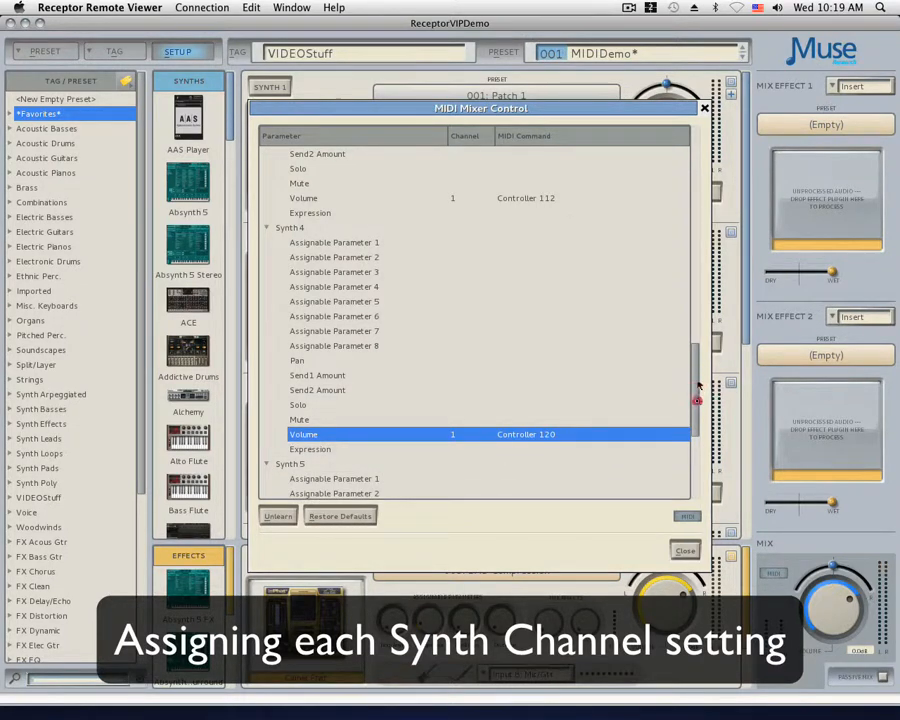
{"action": "left_click_drag", "start_coordinate": [698, 386], "coordinate": [697, 446]}
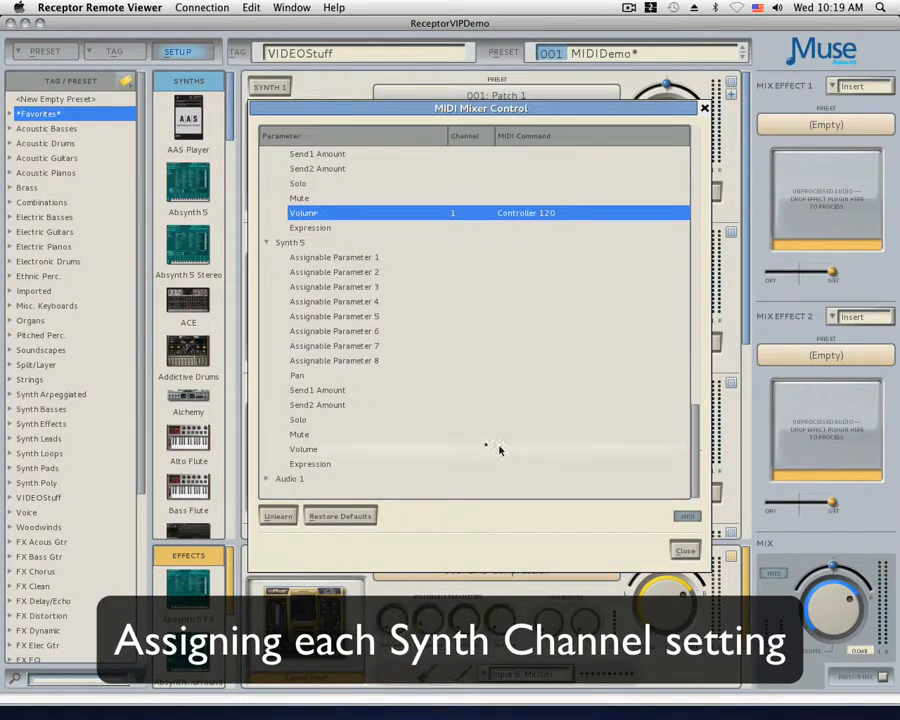
{"action": "left_click", "coordinate": [465, 449]}
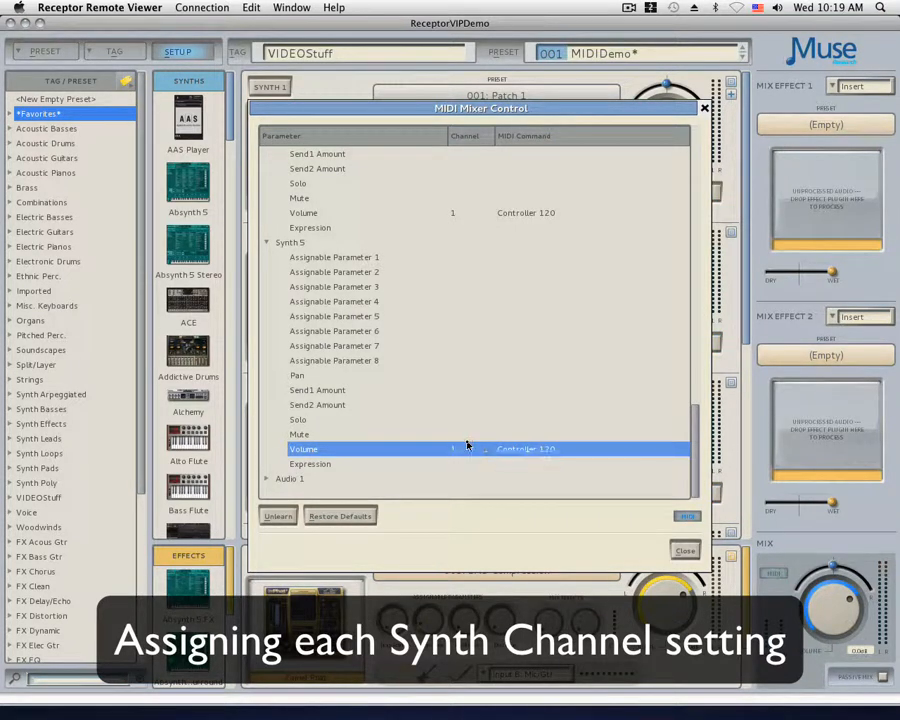
{"action": "left_click", "coordinate": [466, 447]}
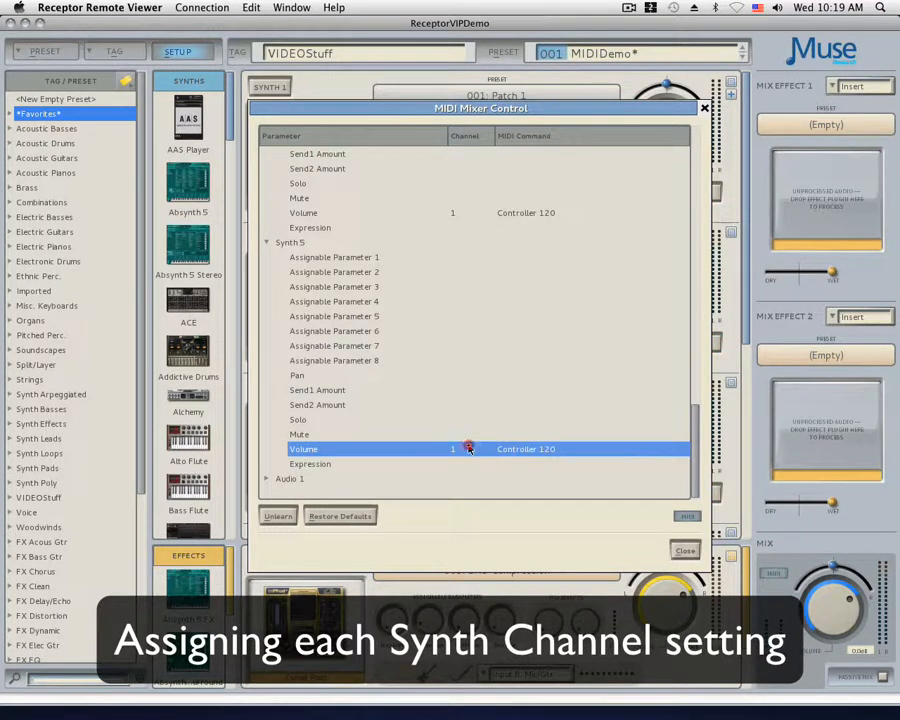
{"action": "left_click", "coordinate": [285, 514]}
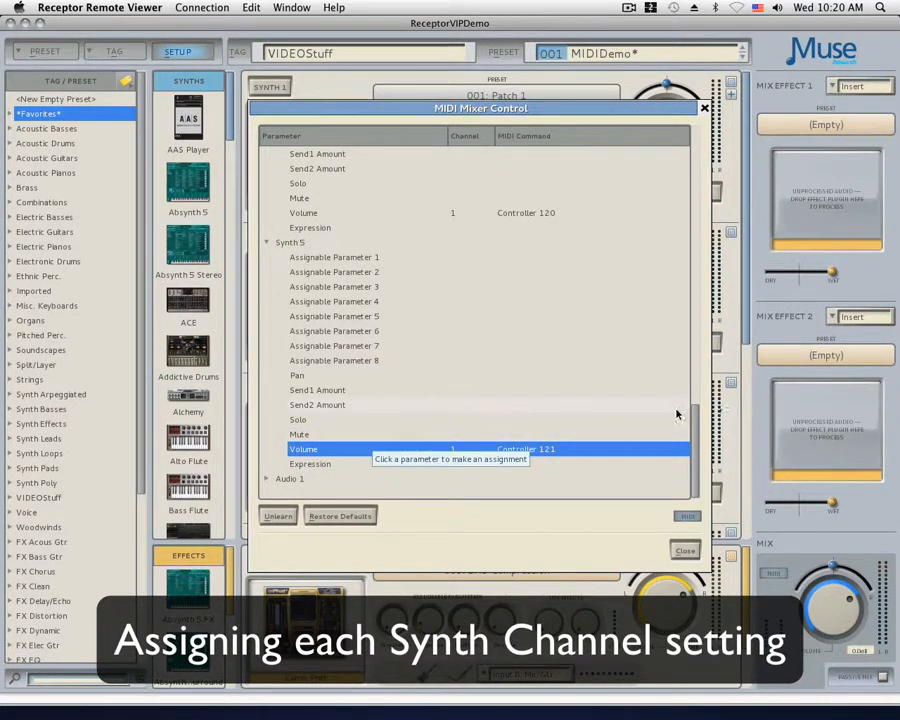
Step: Assign the Audio 1 Volume to Controller 122 on channel 1, unlearning the duplicate Controller 121, and close the MIDI Mixer Control settings
{"action": "left_click", "coordinate": [268, 479]}
{"action": "scroll", "coordinate": [275, 478], "scroll_direction": "down", "scroll_amount": 5}
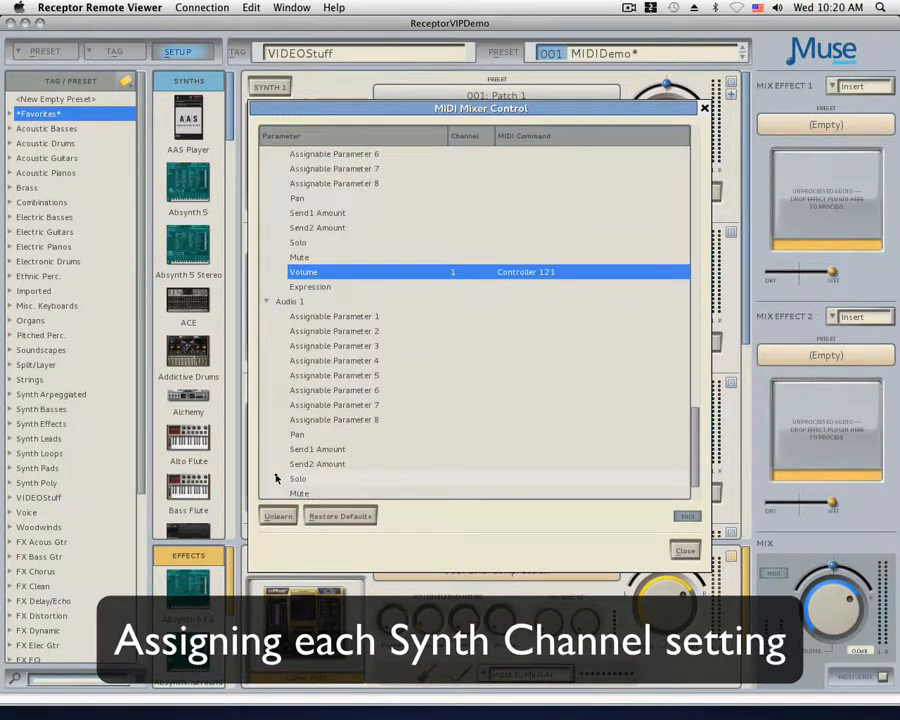
{"action": "scroll", "coordinate": [303, 478], "scroll_direction": "down", "scroll_amount": 1}
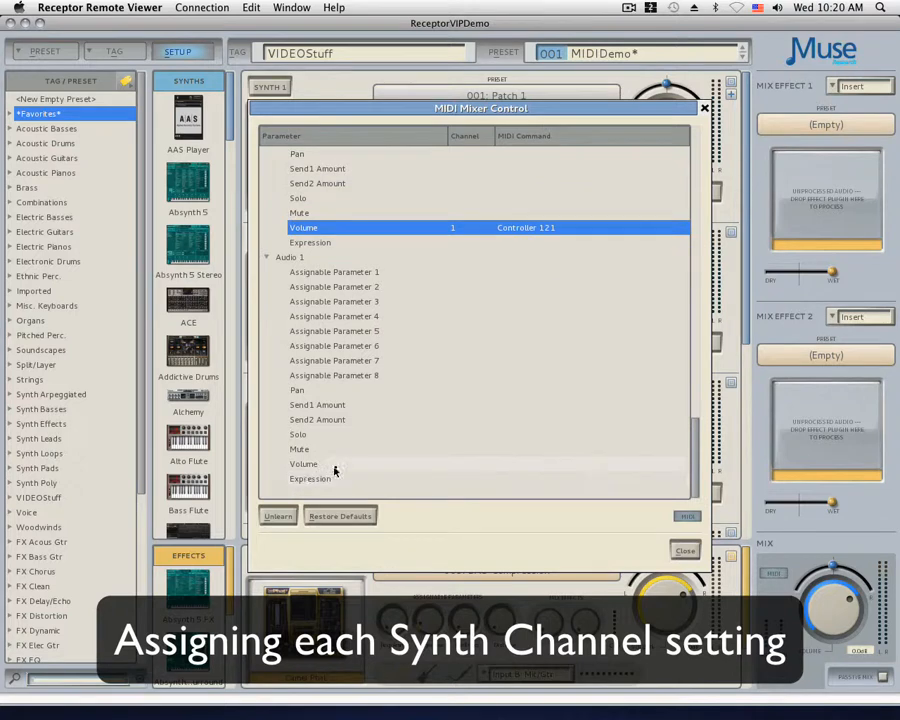
{"action": "left_click", "coordinate": [337, 468]}
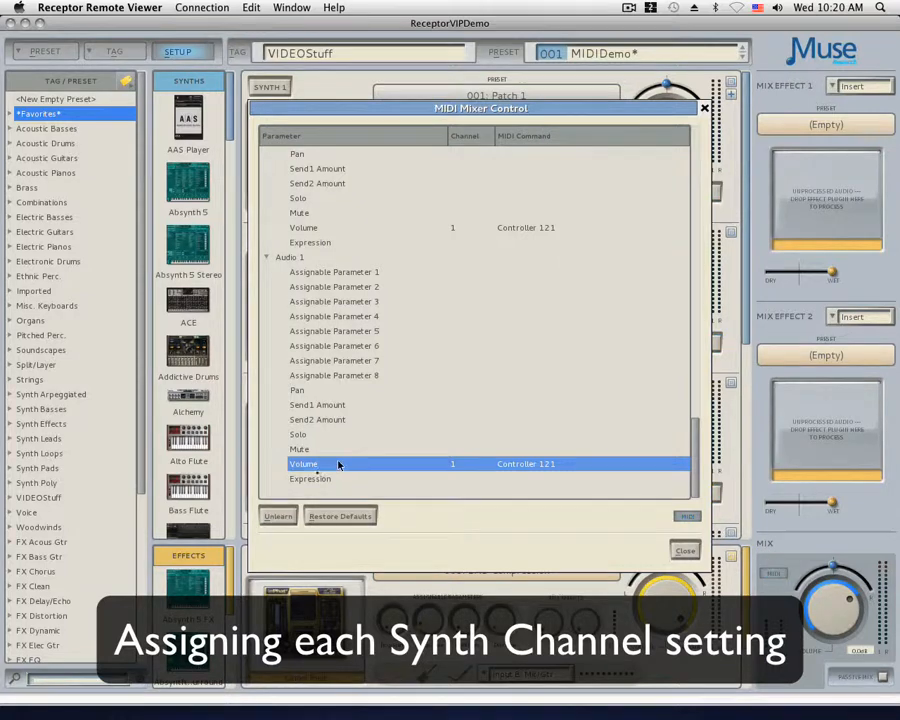
{"action": "left_click", "coordinate": [293, 513]}
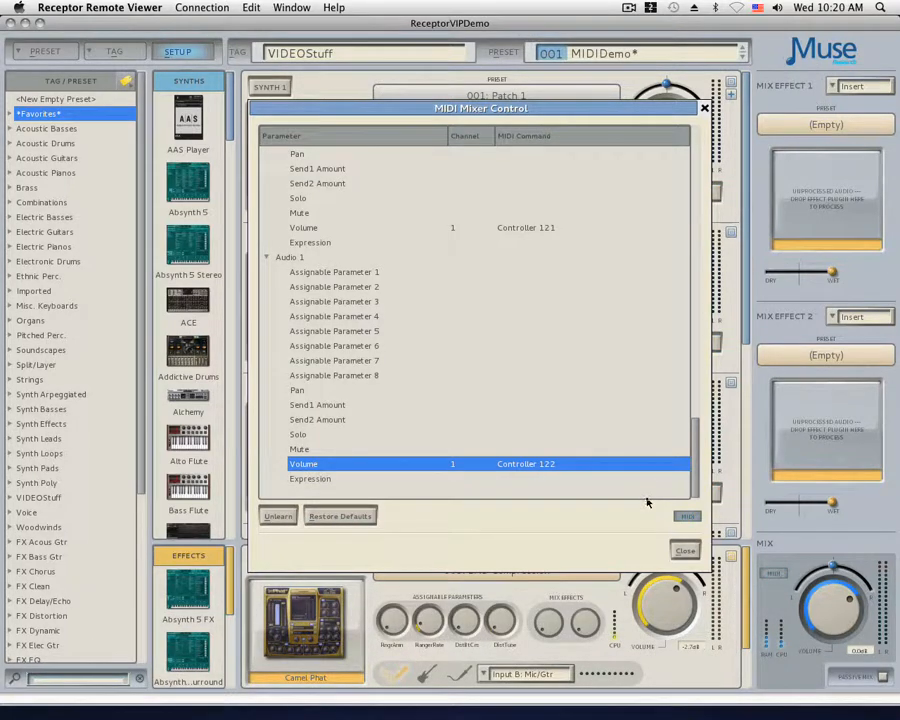
{"action": "left_click", "coordinate": [681, 550]}
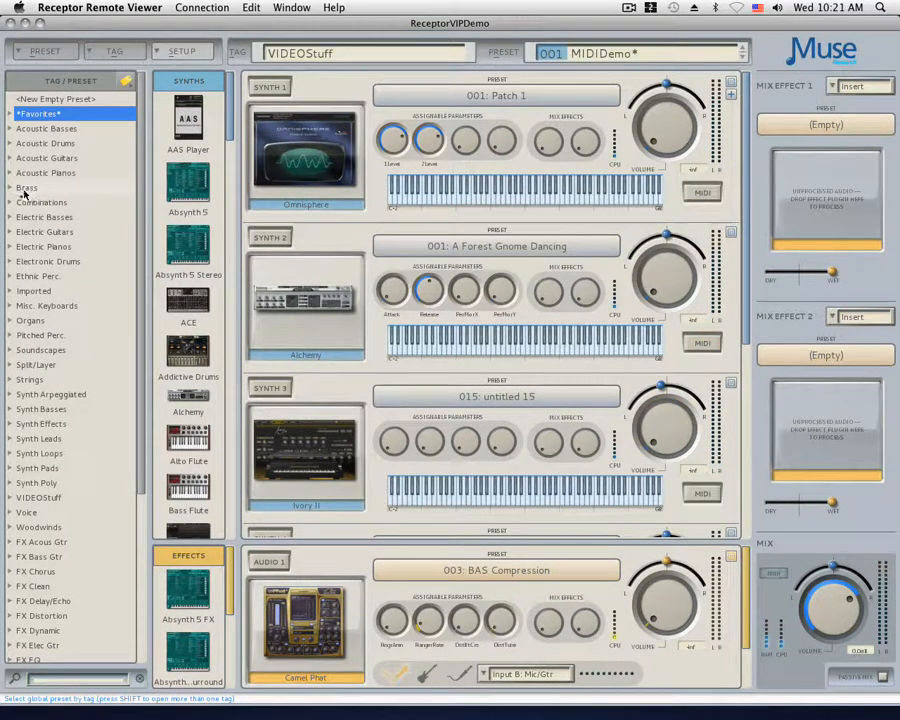
Step: Load the preset 007: Piano & Strings from the Combinations tag, discarding the changes to the current preset
{"action": "left_click", "coordinate": [11, 202]}
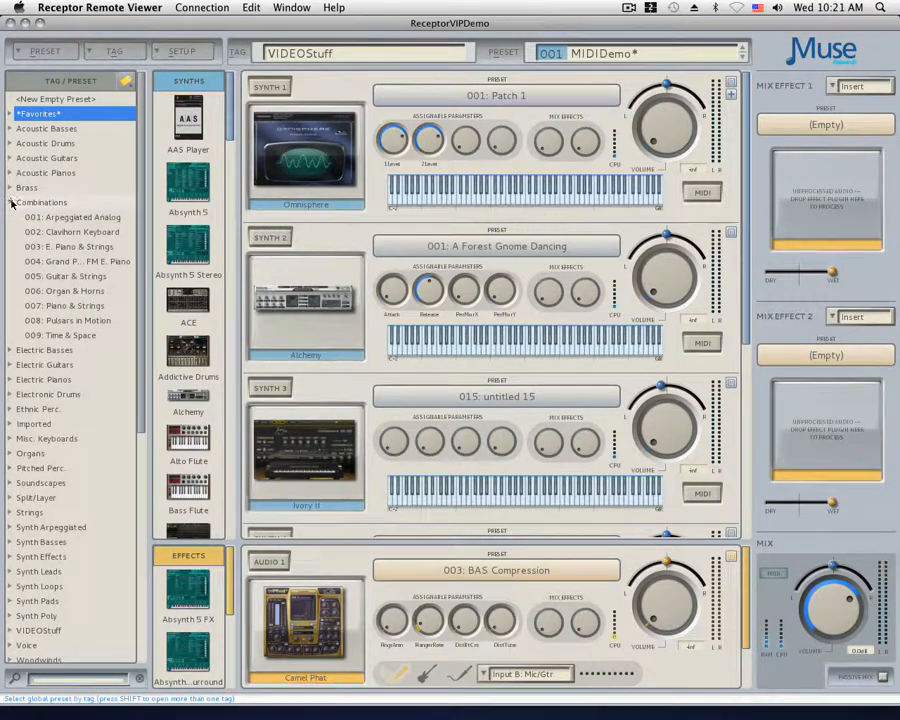
{"action": "left_click", "coordinate": [43, 307]}
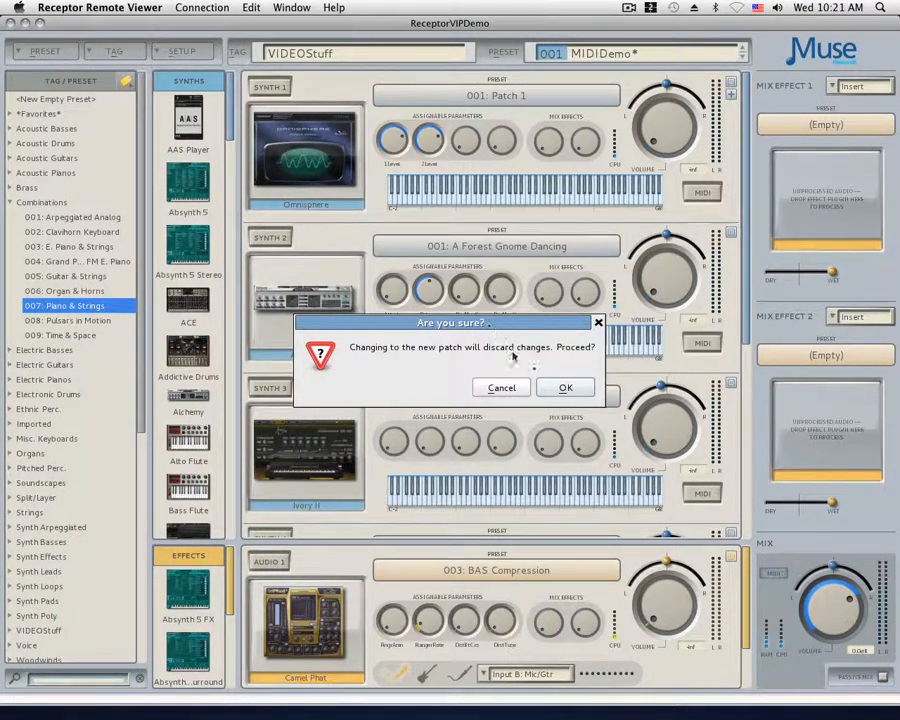
{"action": "left_click", "coordinate": [548, 386]}
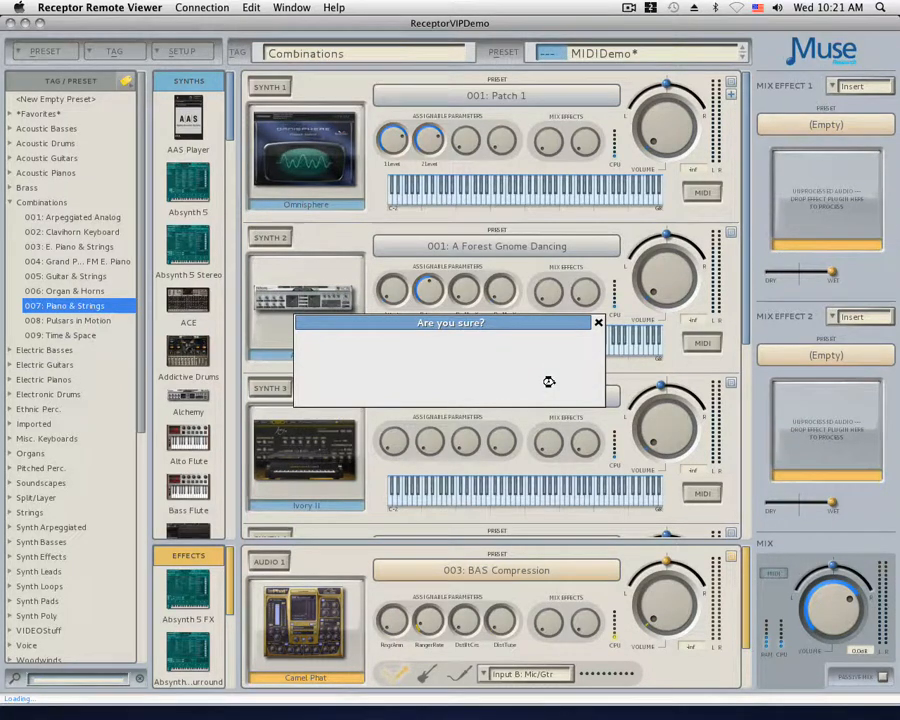